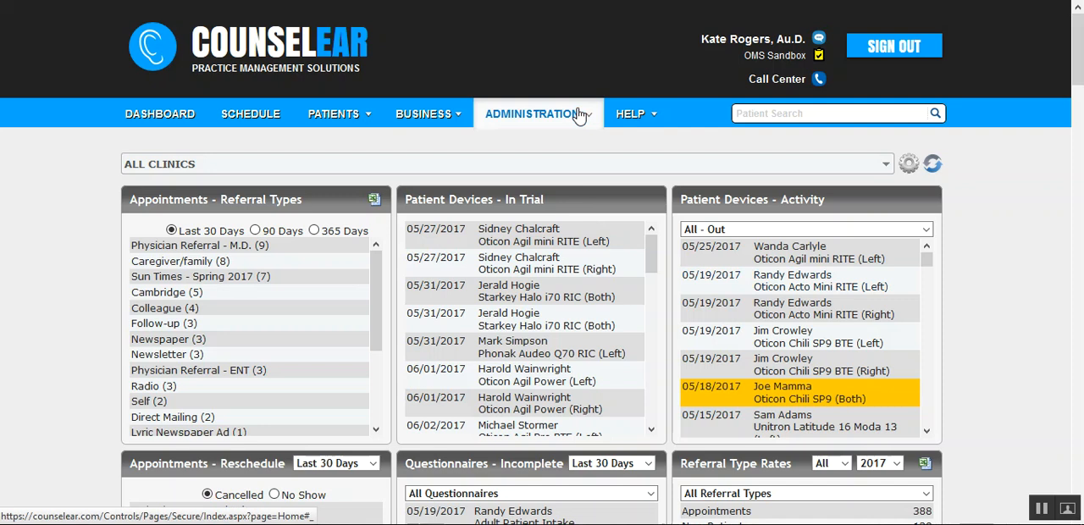
- Open the device repair location administration and load the Oticon entry for editing
{"action": "left_click", "coordinate": [579, 116]}
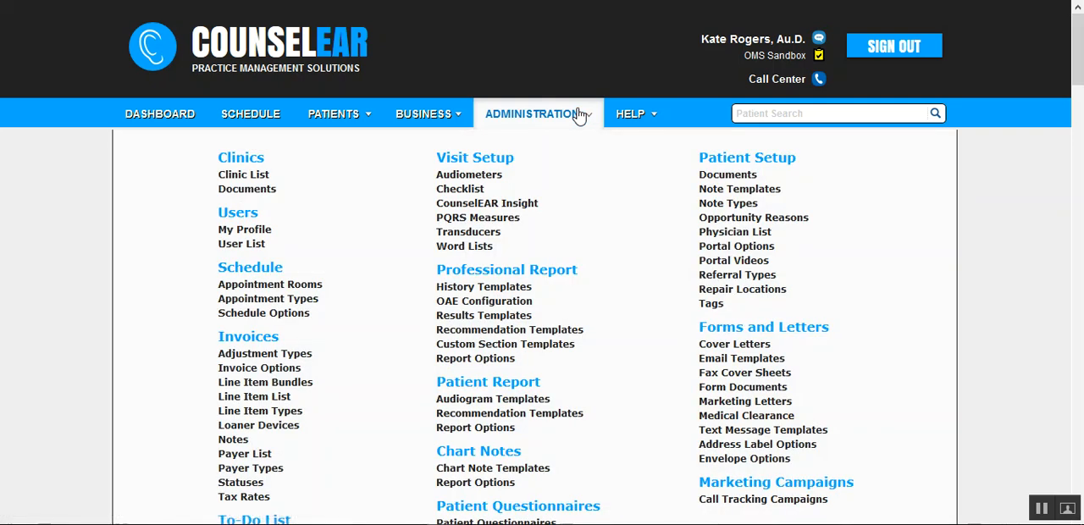
{"action": "left_click", "coordinate": [742, 290]}
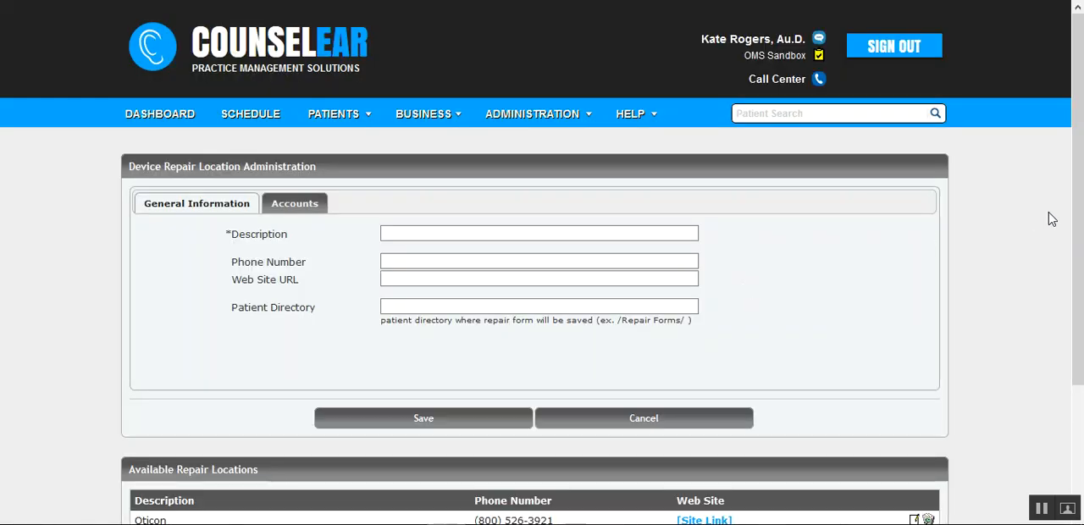
{"action": "left_click_drag", "start_coordinate": [1077, 221], "coordinate": [1078, 348]}
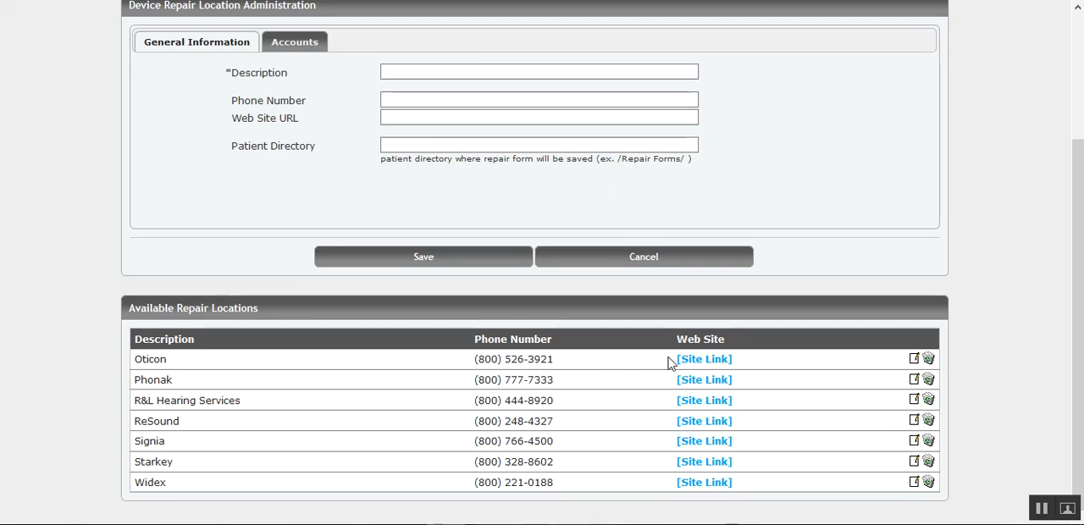
{"action": "left_click", "coordinate": [913, 359]}
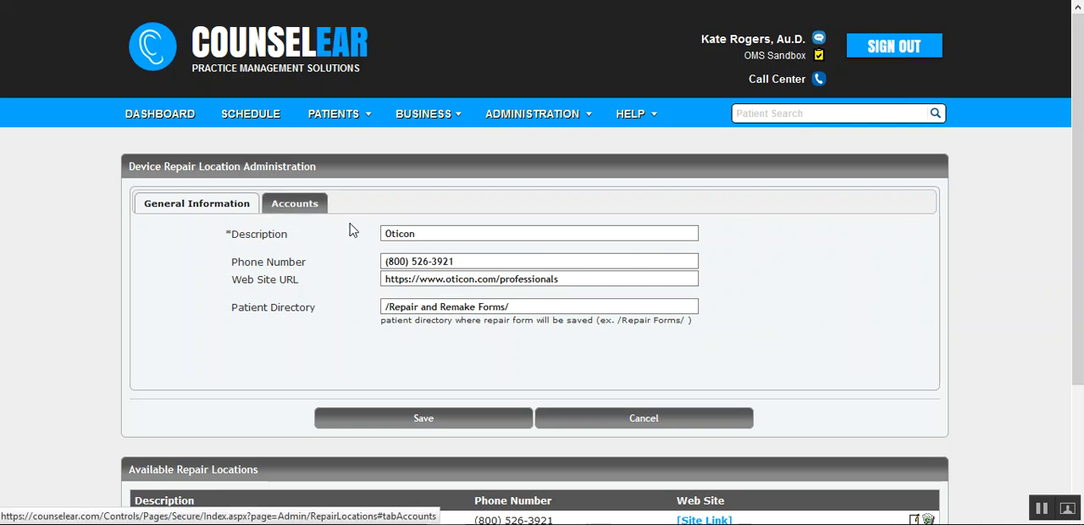
- Review Oticon's general information and each clinic's billing and shipping account fields, and save the repair location
{"action": "left_click", "coordinate": [385, 234]}
{"action": "left_click", "coordinate": [382, 262]}
{"action": "left_click", "coordinate": [381, 280]}
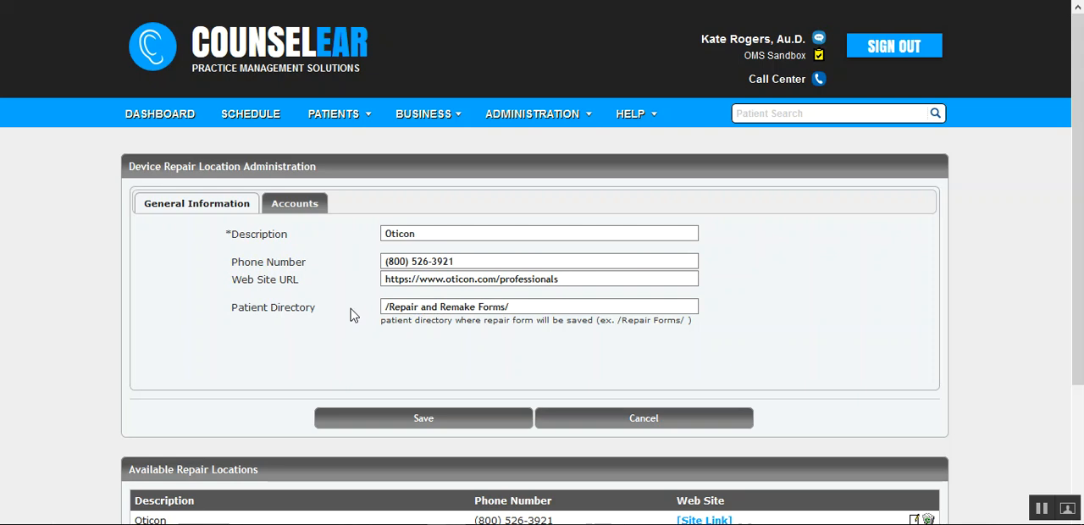
{"action": "left_click", "coordinate": [305, 212]}
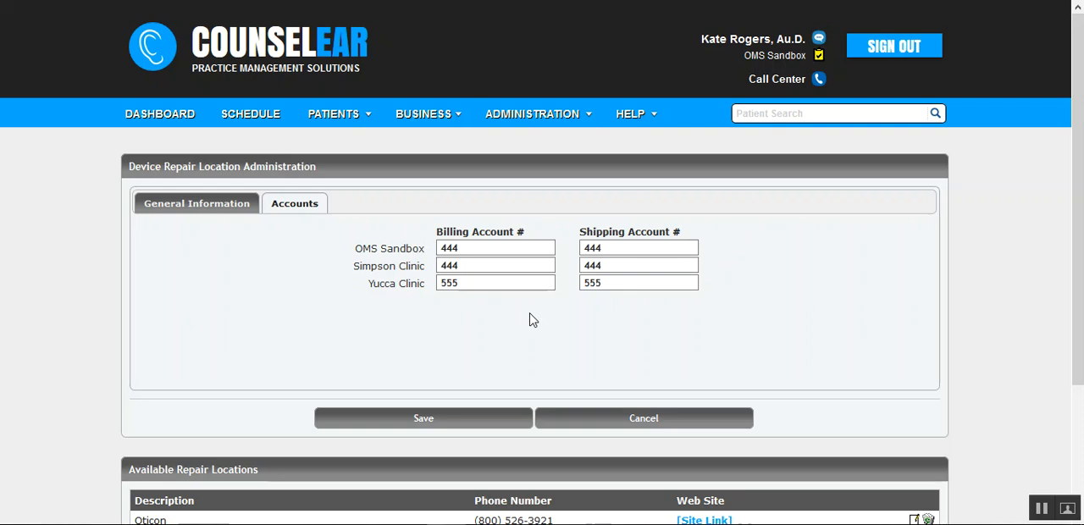
{"action": "left_click", "coordinate": [415, 421]}
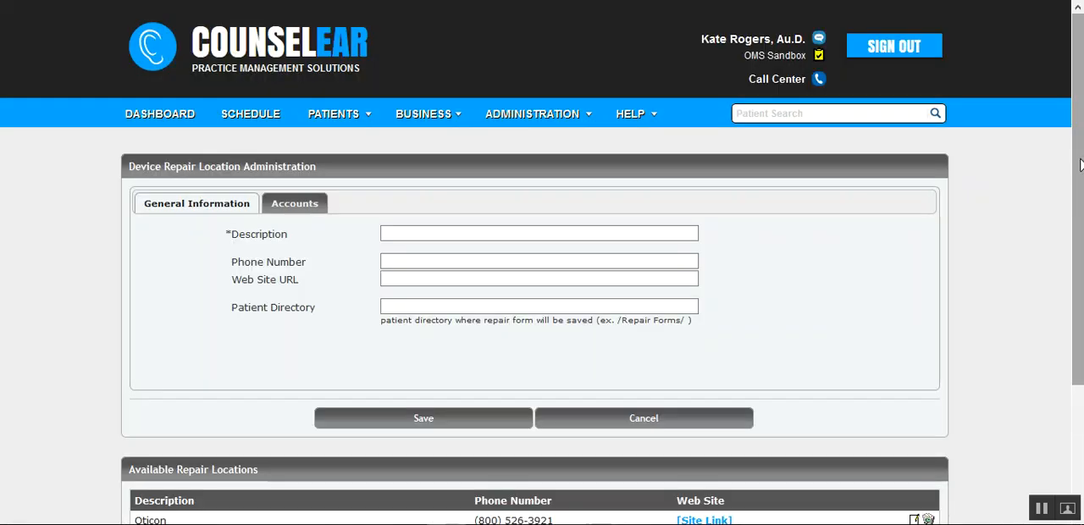
- Examine the available repair locations and the blank general information and account fields for adding a new one
{"action": "scroll", "coordinate": [917, 308], "scroll_direction": "down", "scroll_amount": 2}
{"action": "scroll", "coordinate": [542, 305], "scroll_direction": "down", "scroll_amount": 2}
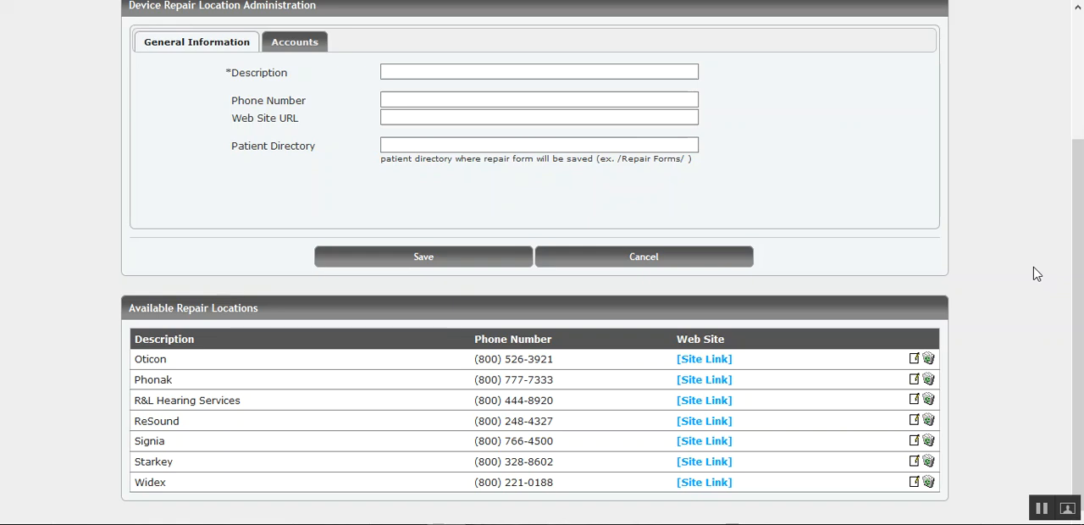
{"action": "left_click", "coordinate": [498, 75]}
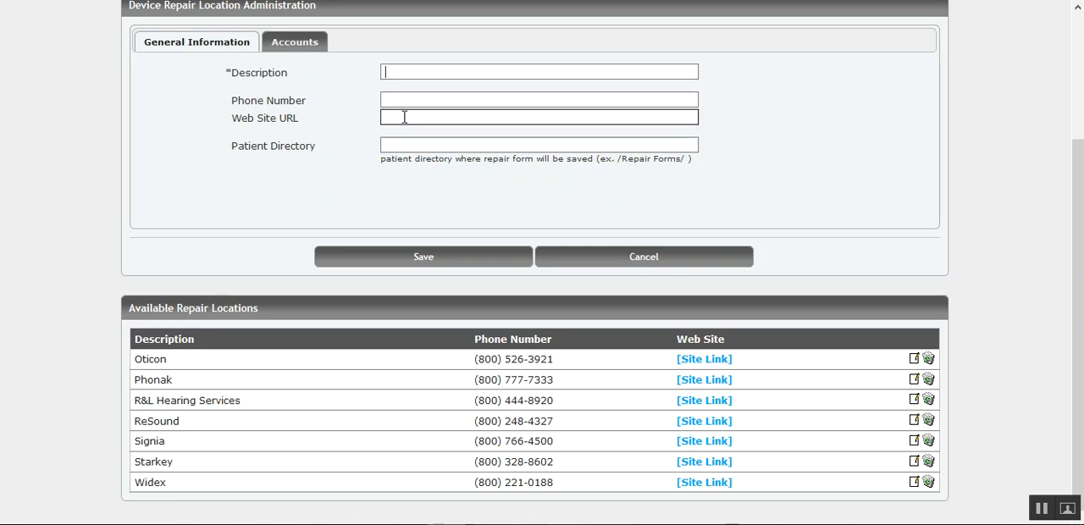
{"action": "left_click", "coordinate": [290, 44]}
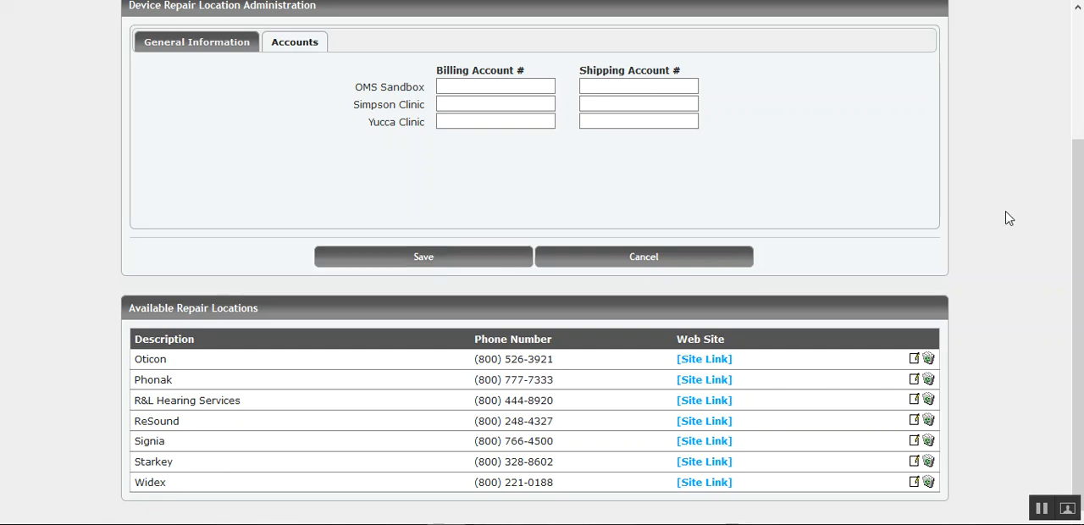
- Search for the patient by name and open the first matching patient record
{"action": "left_click_drag", "start_coordinate": [1077, 234], "coordinate": [1073, 108]}
{"action": "left_click", "coordinate": [847, 115]}
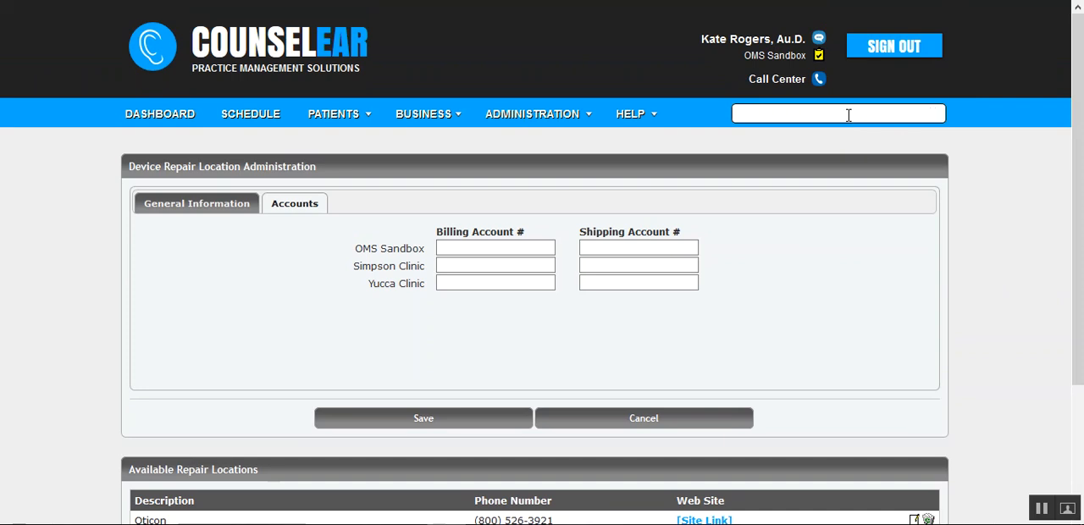
{"action": "key", "text": "Return"}
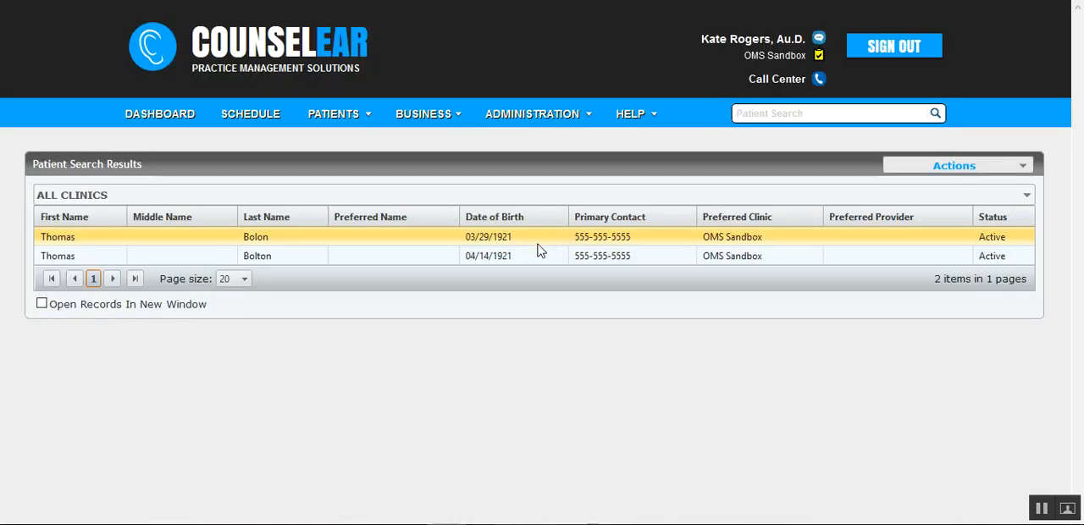
{"action": "left_click", "coordinate": [522, 244]}
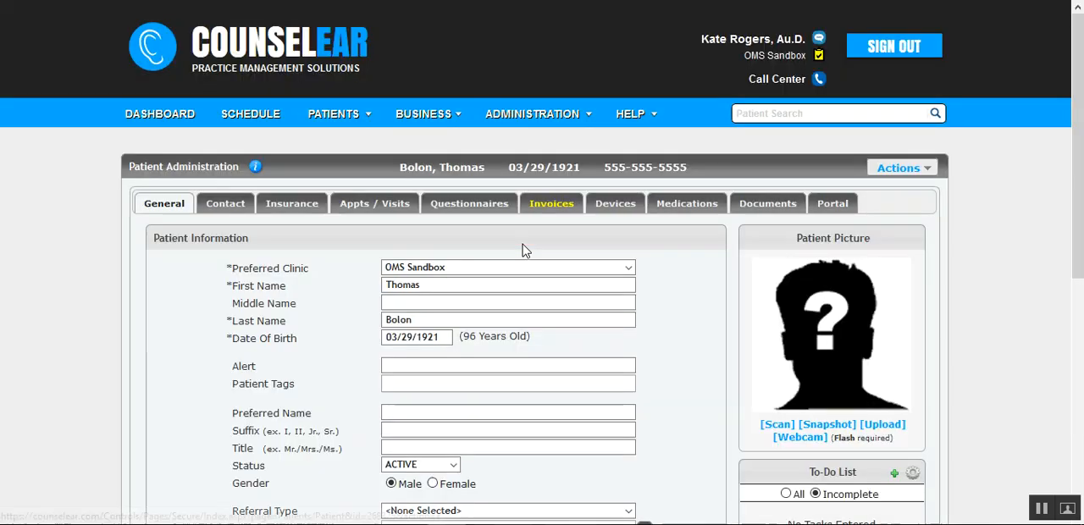
- Start a repair form from the patient's devices, keeping Standard shipping and setting the repair location to Oticon
{"action": "left_click", "coordinate": [605, 209]}
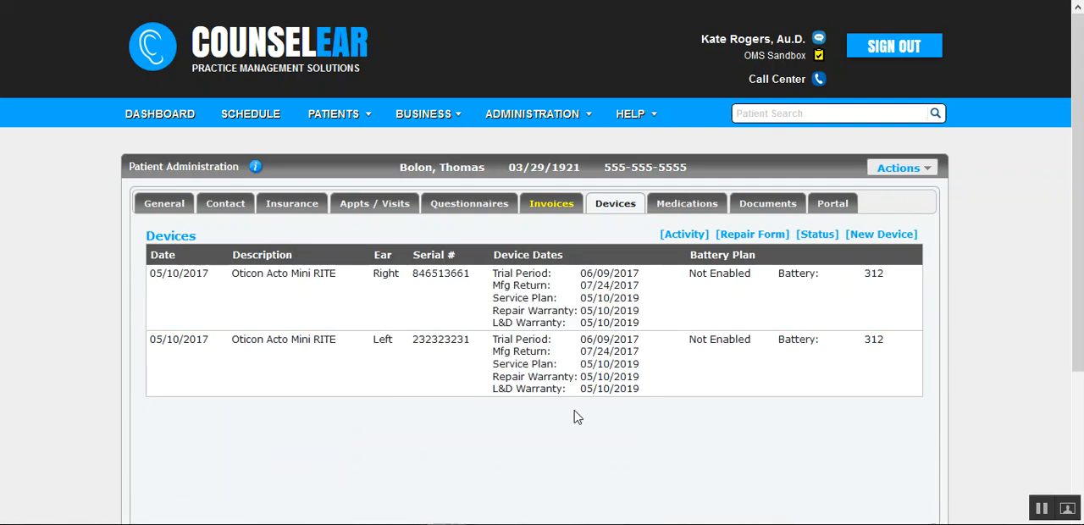
{"action": "left_click", "coordinate": [750, 236]}
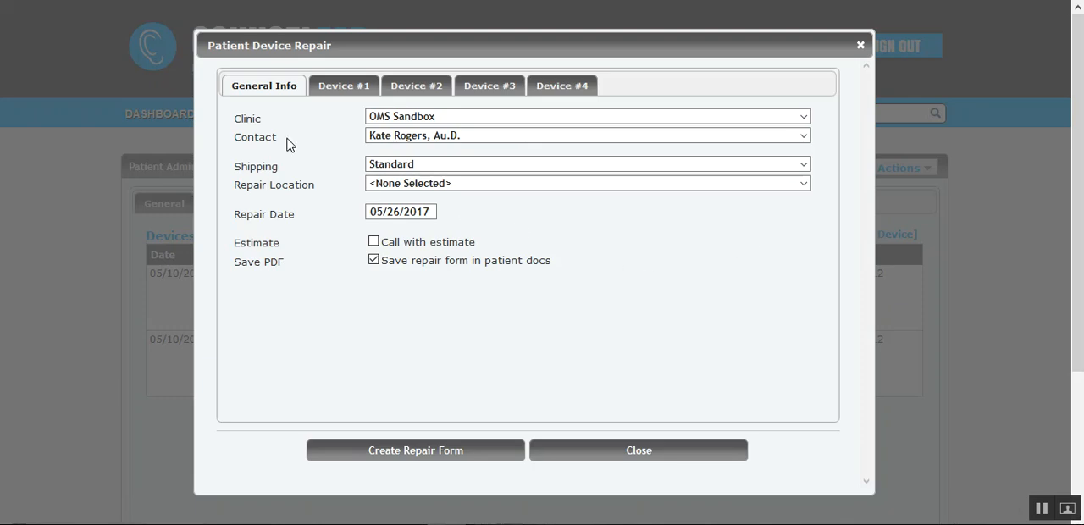
{"action": "left_click", "coordinate": [417, 139]}
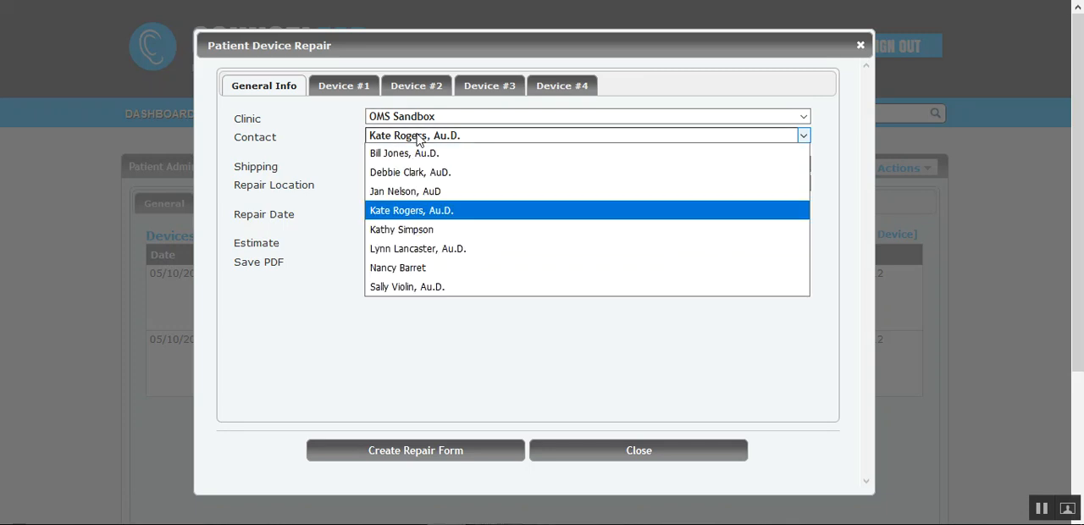
{"action": "left_click", "coordinate": [418, 138]}
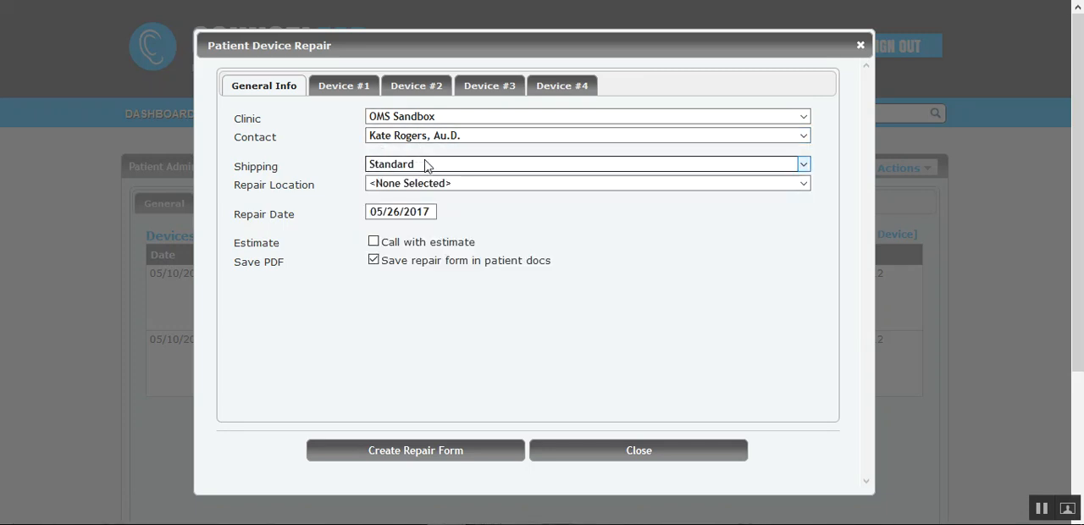
{"action": "left_click", "coordinate": [427, 167]}
{"action": "left_click", "coordinate": [426, 166]}
{"action": "left_click", "coordinate": [453, 187]}
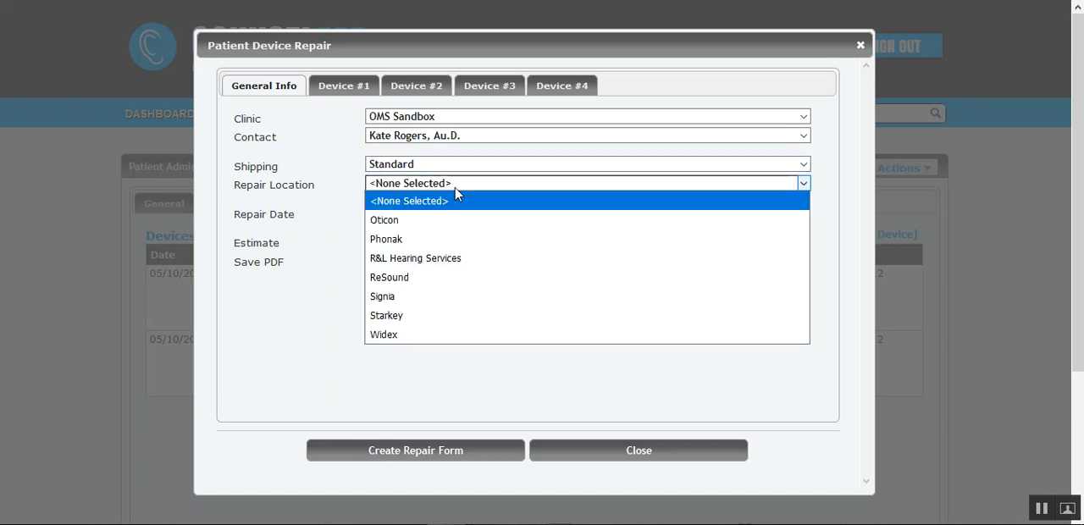
{"action": "left_click", "coordinate": [422, 217]}
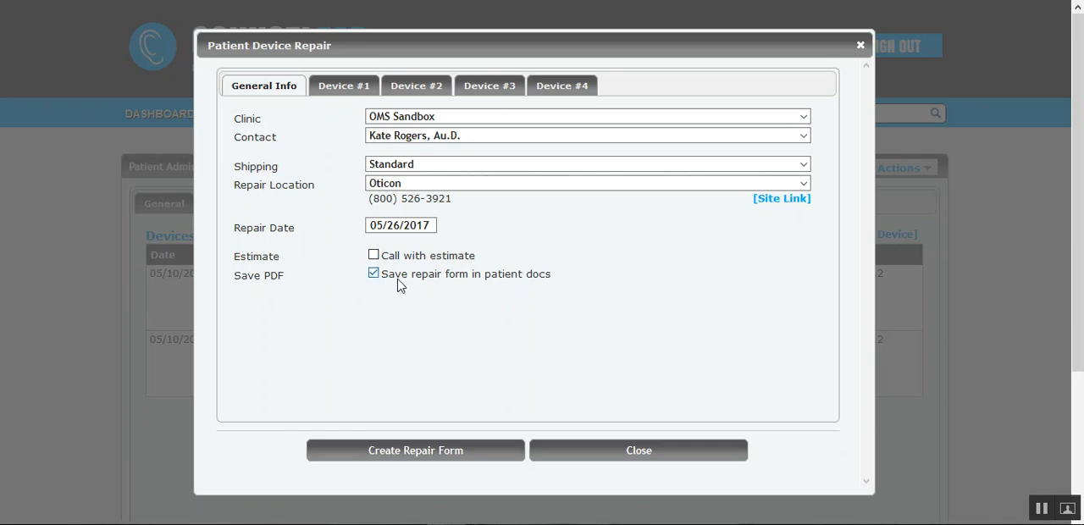
- Set Device #1 to the right Oticon Acto Mini RITE with repair reason Dead, keeping its activity at Repair - Out
{"action": "left_click", "coordinate": [345, 90]}
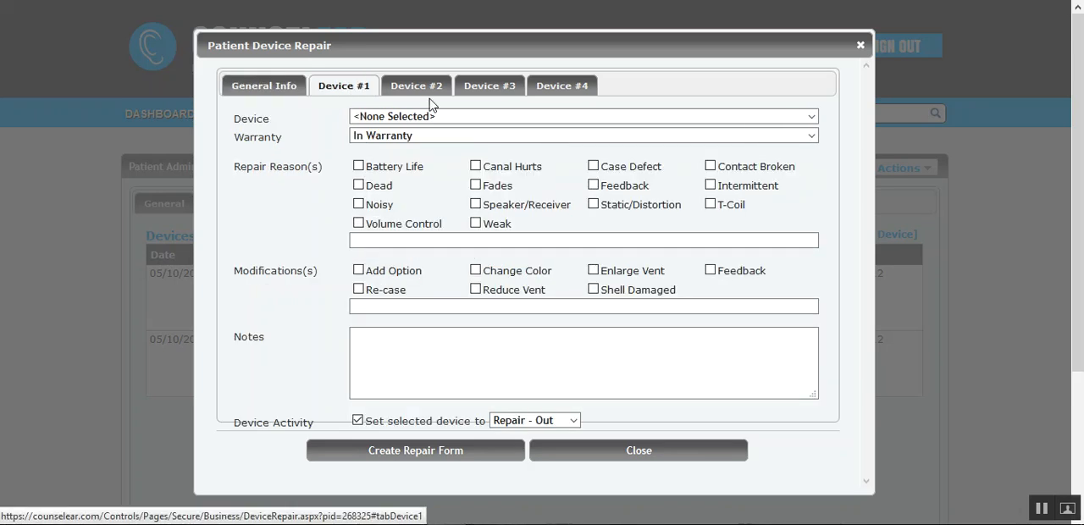
{"action": "left_click", "coordinate": [449, 117]}
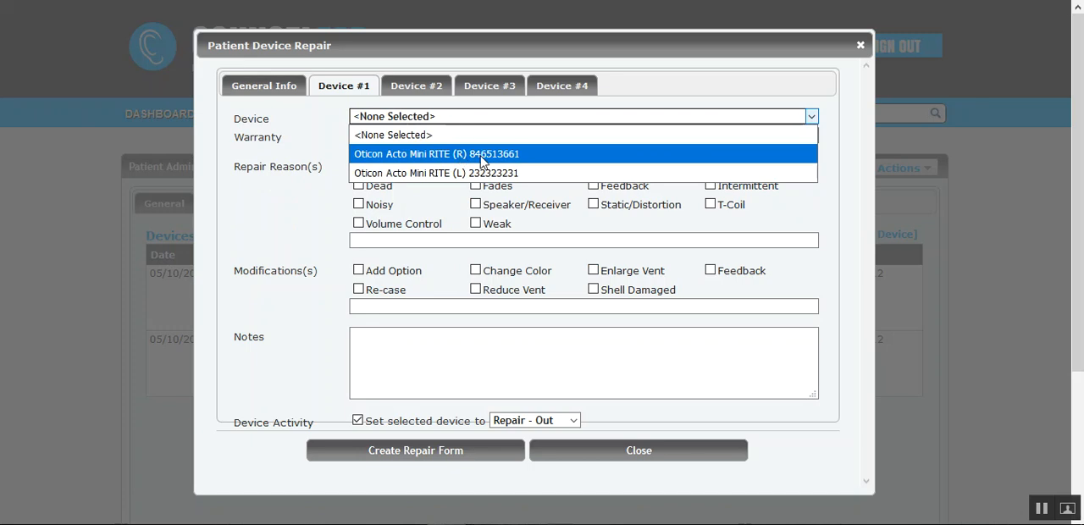
{"action": "left_click", "coordinate": [482, 159]}
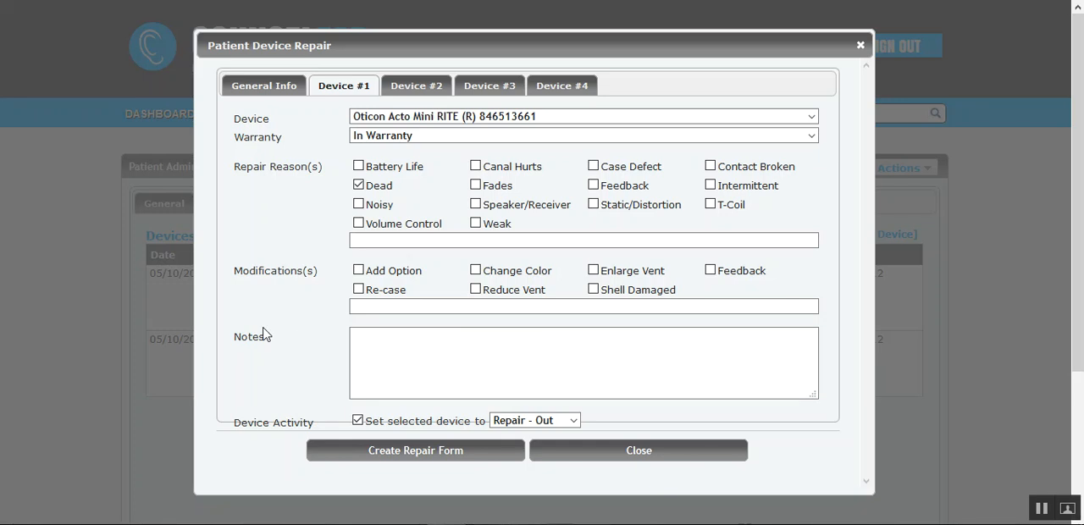
{"action": "left_click", "coordinate": [575, 421]}
{"action": "left_click", "coordinate": [575, 422]}
- Set Device #2 to the left Oticon Acto Mini RITE, In Warranty, with repair reasons Noisy and Fades
{"action": "left_click", "coordinate": [419, 82]}
{"action": "left_click", "coordinate": [439, 118]}
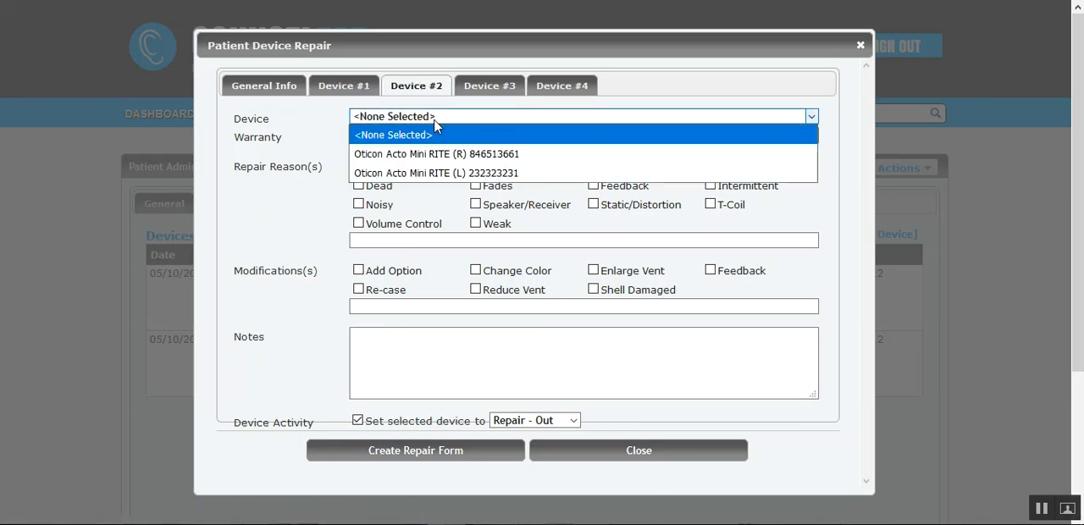
{"action": "left_click", "coordinate": [442, 173]}
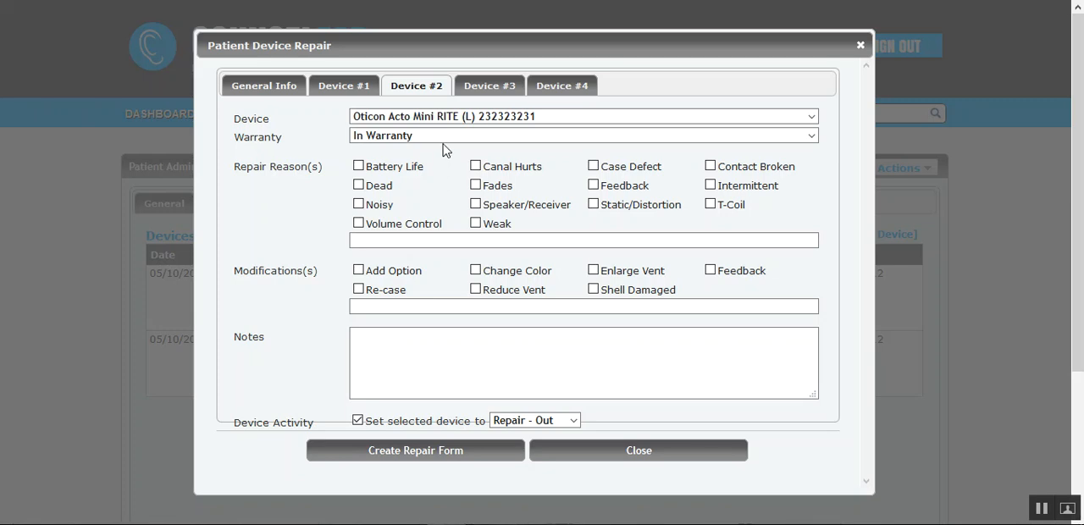
{"action": "left_click", "coordinate": [442, 141]}
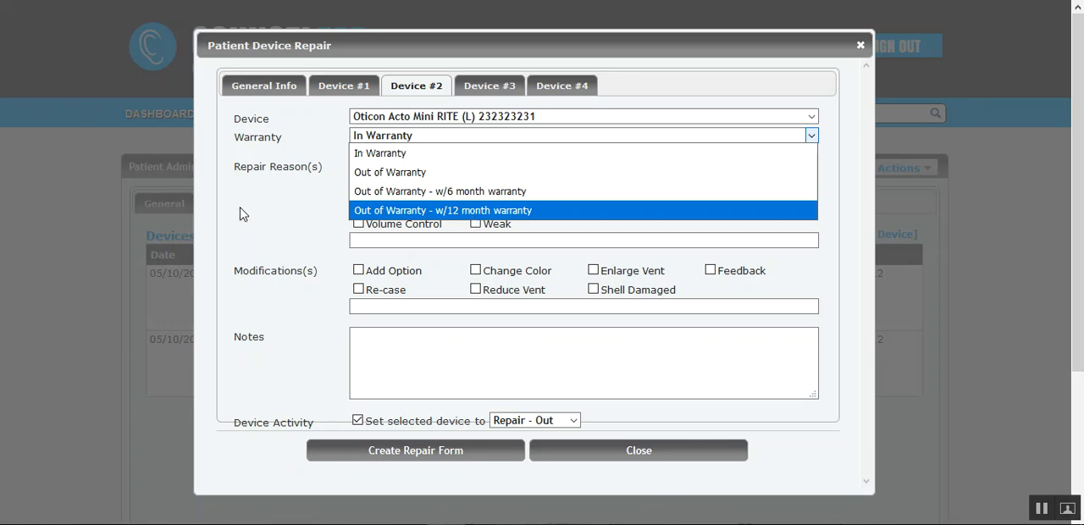
{"action": "left_click", "coordinate": [288, 204]}
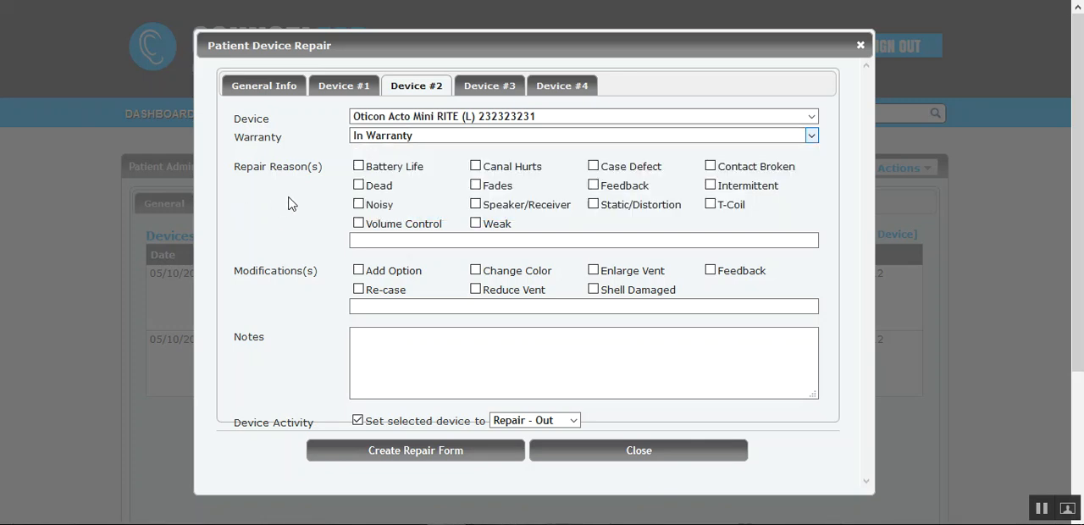
{"action": "left_click", "coordinate": [358, 204]}
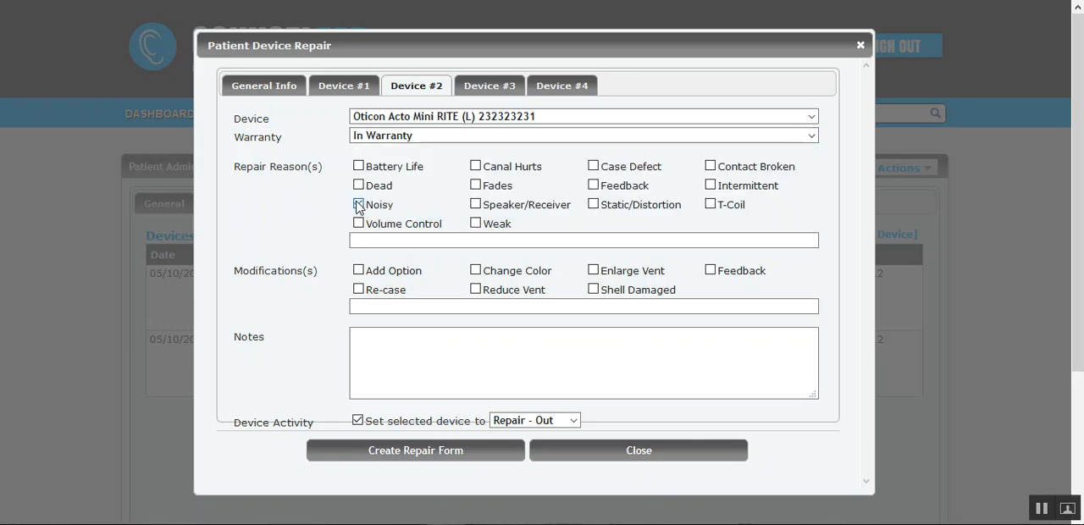
{"action": "left_click", "coordinate": [476, 186]}
- Create the repair form and examine its repair and device details in the PDF at 100% zoom
{"action": "left_click", "coordinate": [410, 451]}
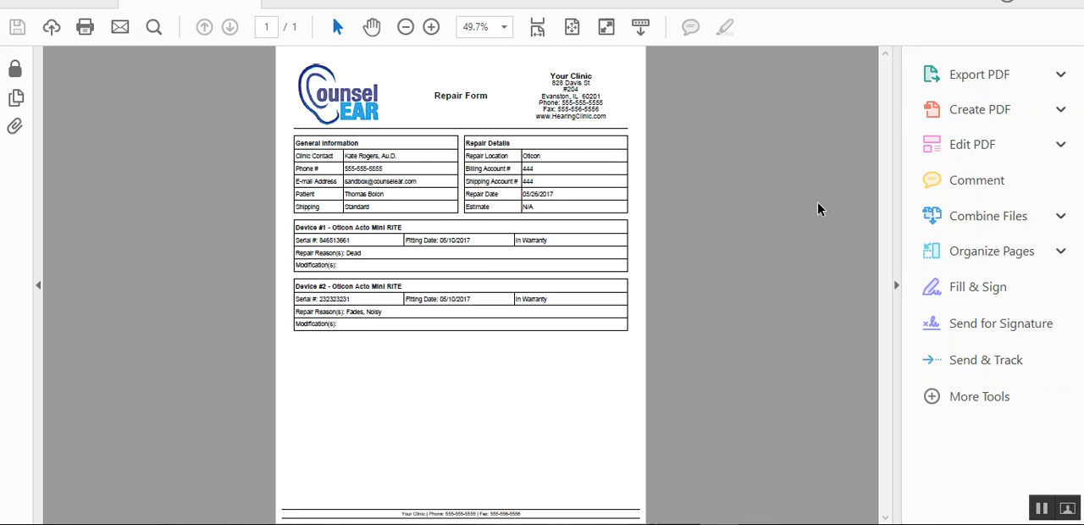
{"action": "left_click", "coordinate": [894, 283]}
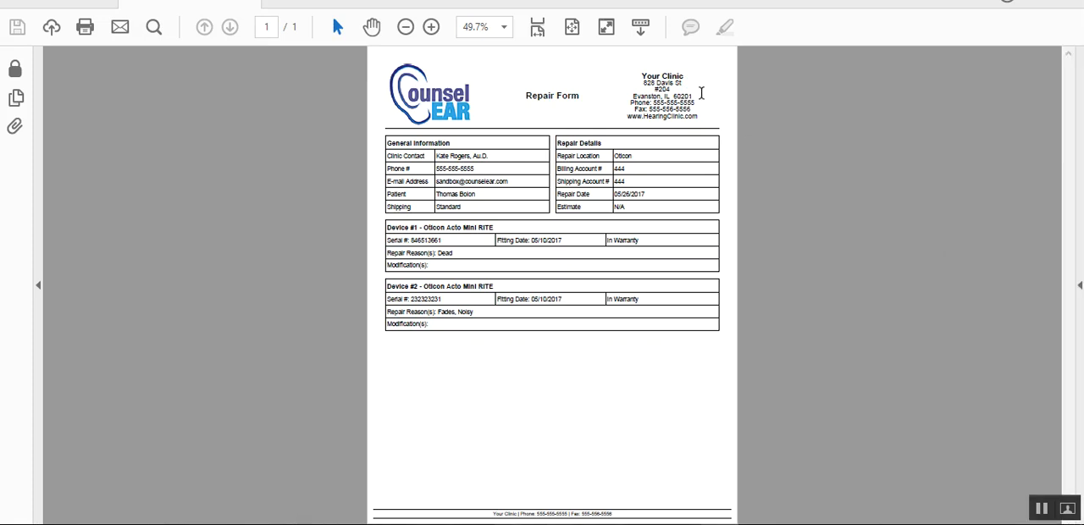
{"action": "left_click", "coordinate": [432, 27]}
{"action": "left_click", "coordinate": [432, 27]}
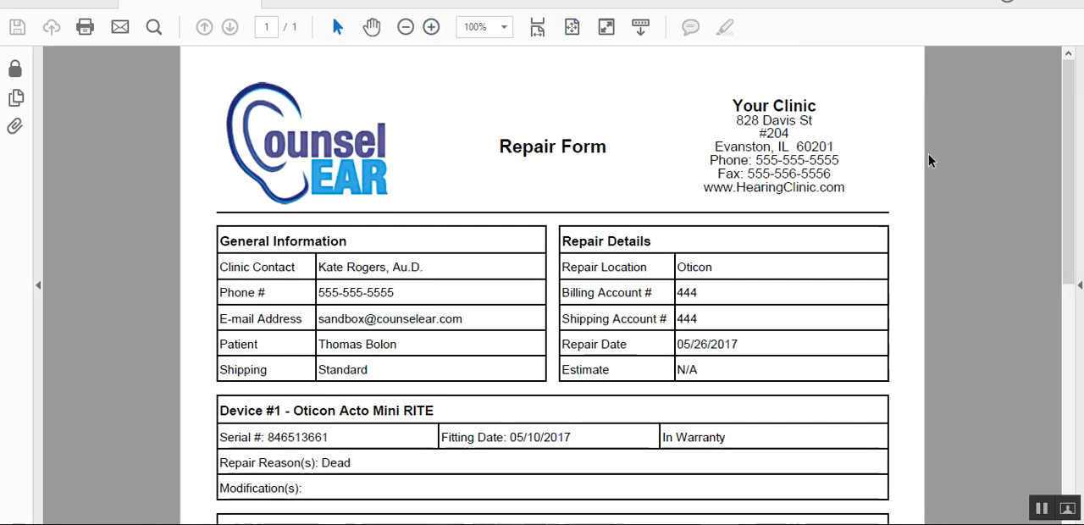
{"action": "left_click_drag", "start_coordinate": [1067, 140], "coordinate": [1067, 199]}
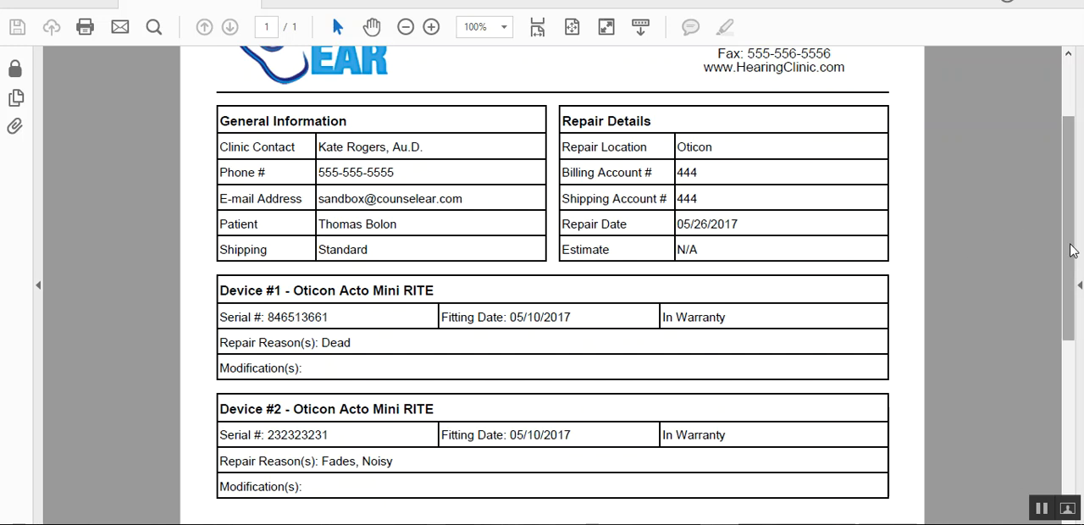
{"action": "left_click_drag", "start_coordinate": [1076, 247], "coordinate": [1075, 288]}
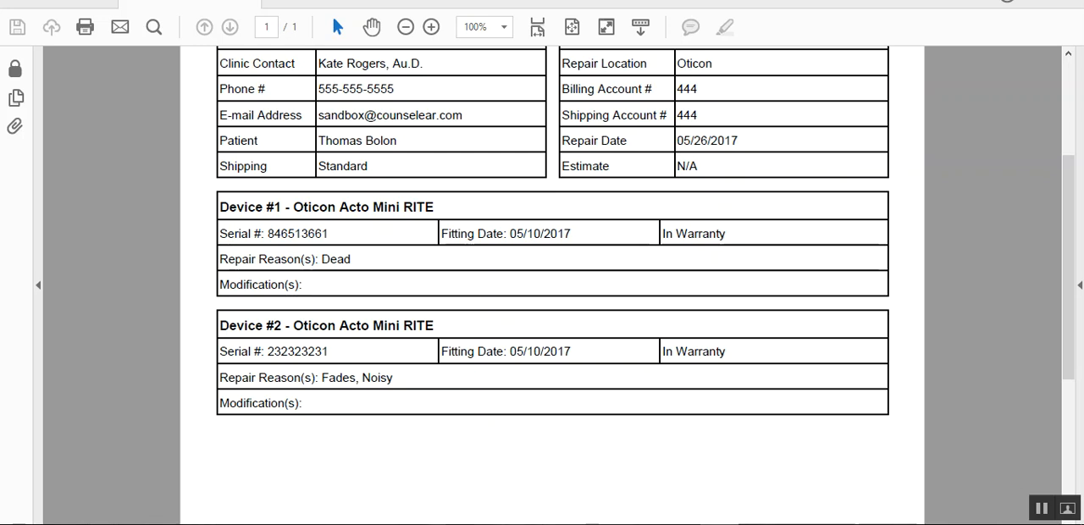
- Switch back to CounselEAR, close the device repair form dialog, and open the patient's documents
{"action": "mouse_move", "coordinate": [446, 523]}
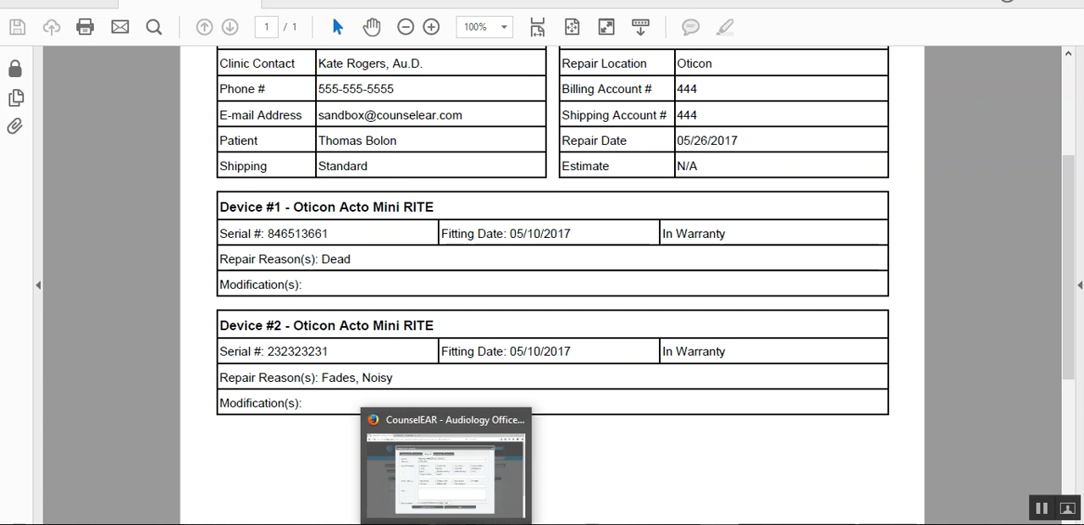
{"action": "left_click", "coordinate": [500, 482]}
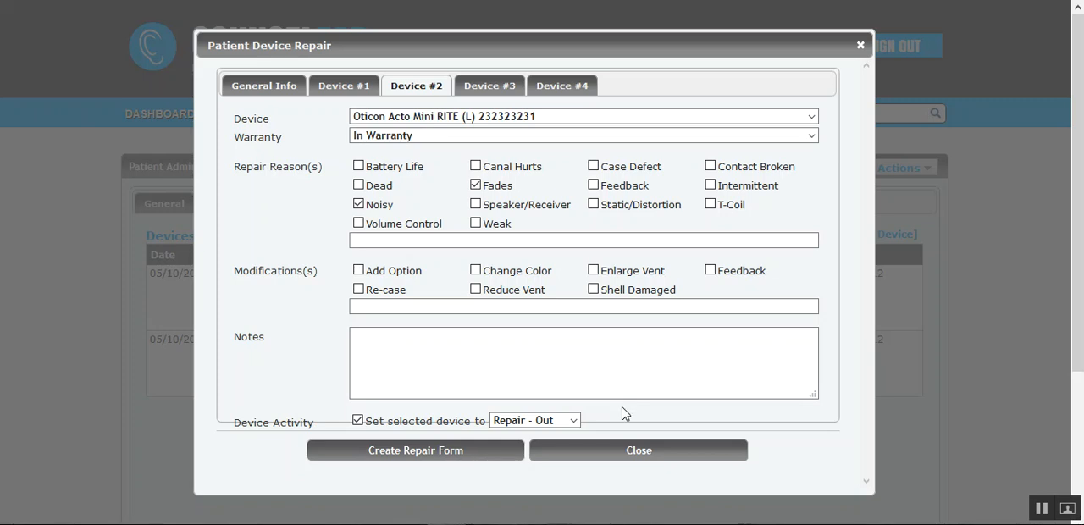
{"action": "left_click", "coordinate": [613, 454]}
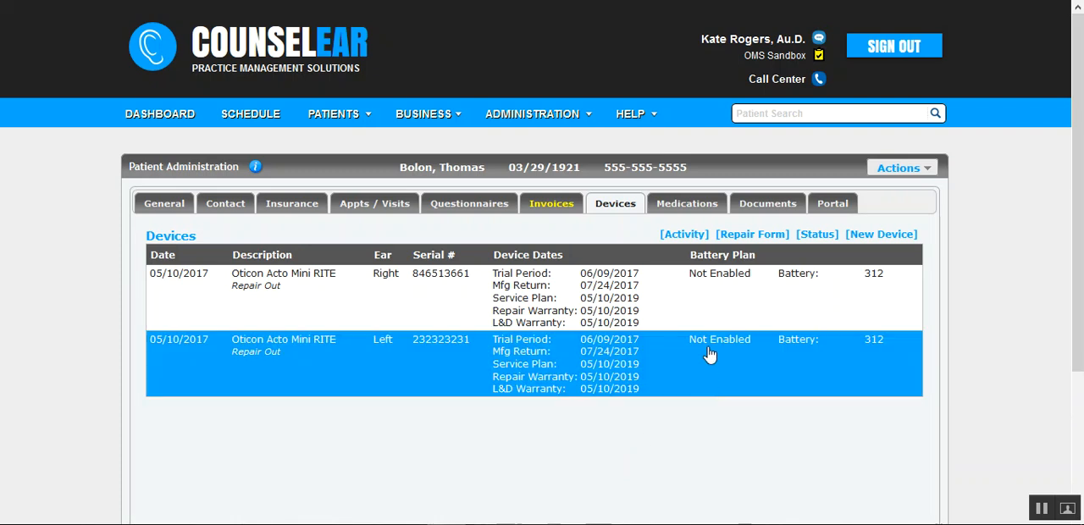
{"action": "left_click", "coordinate": [771, 203]}
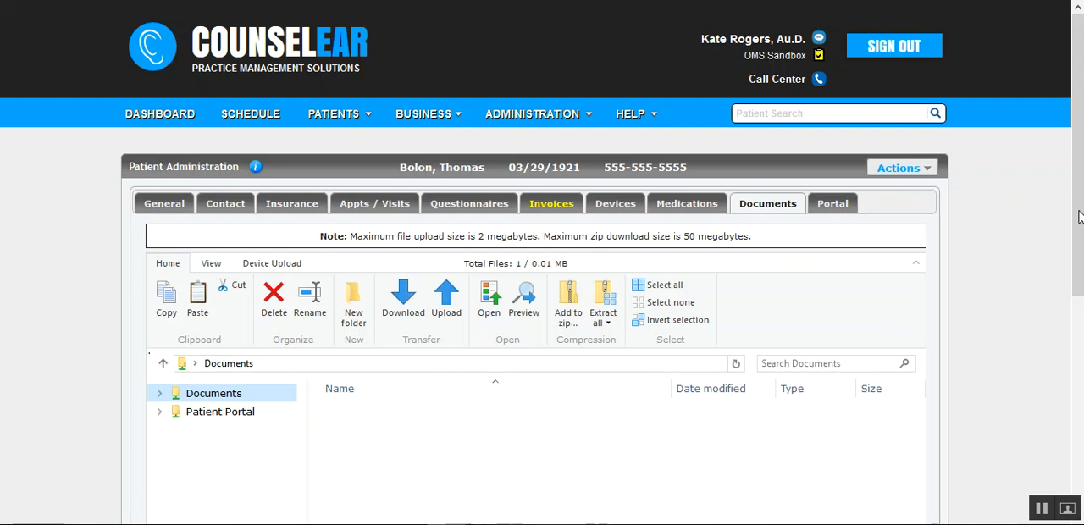
- Open the 2017-05-26 - Oticon PDF from the Repair and Remake Forms folder, examine the saved form, and close the viewer
{"action": "left_click_drag", "start_coordinate": [1081, 223], "coordinate": [1081, 260]}
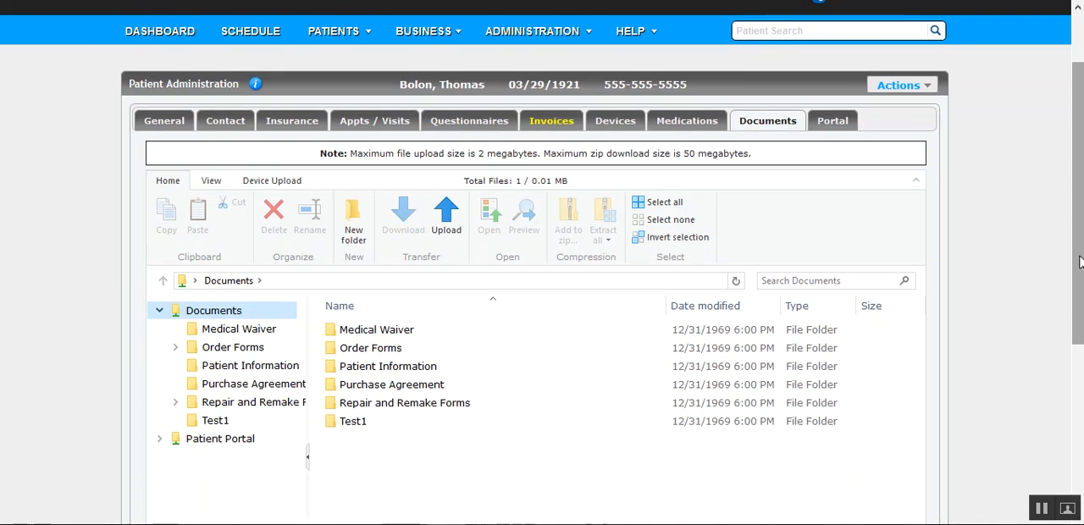
{"action": "left_click", "coordinate": [440, 408]}
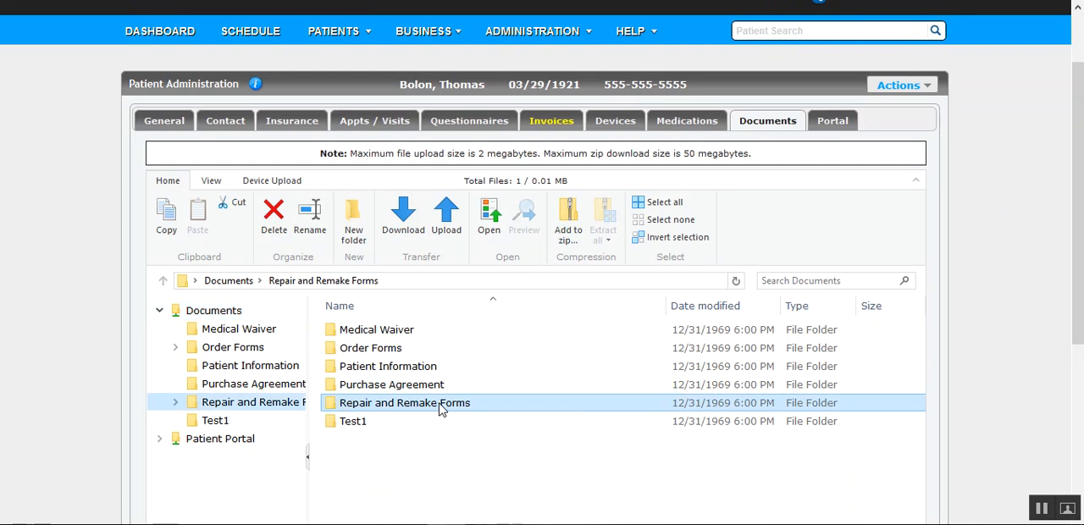
{"action": "double_click", "coordinate": [439, 407]}
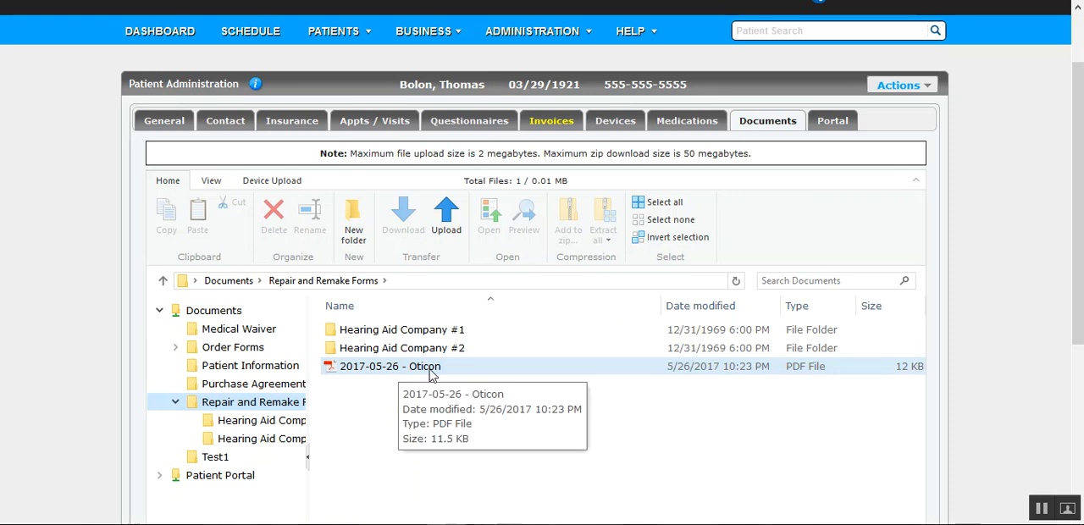
{"action": "double_click", "coordinate": [509, 366]}
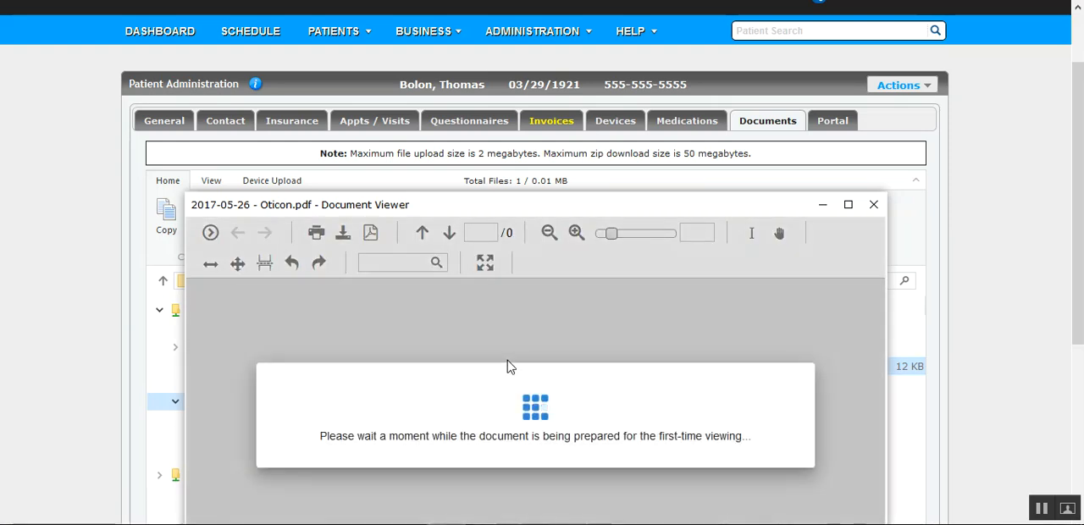
{"action": "scroll", "coordinate": [1046, 255], "scroll_direction": "down", "scroll_amount": 2}
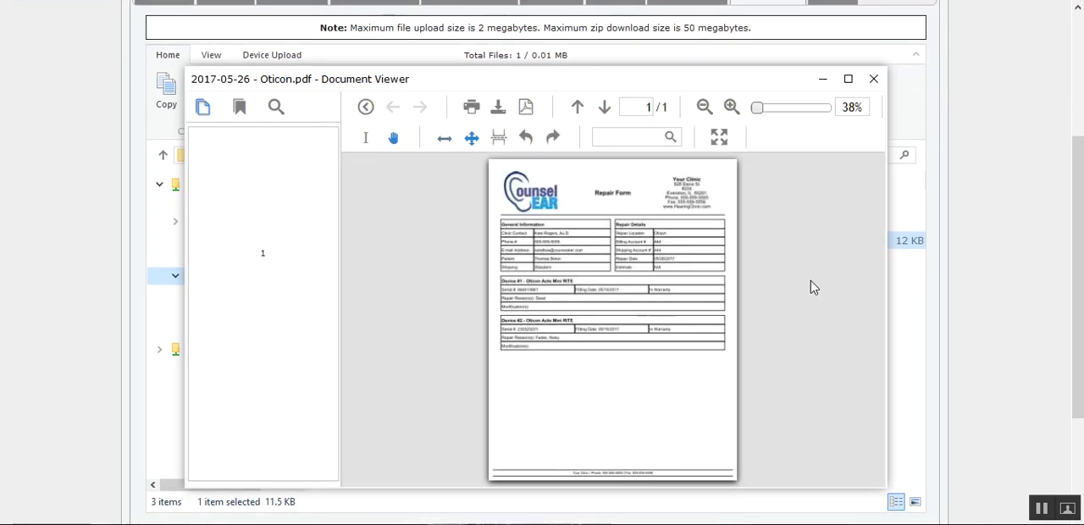
{"action": "left_click", "coordinate": [873, 79]}
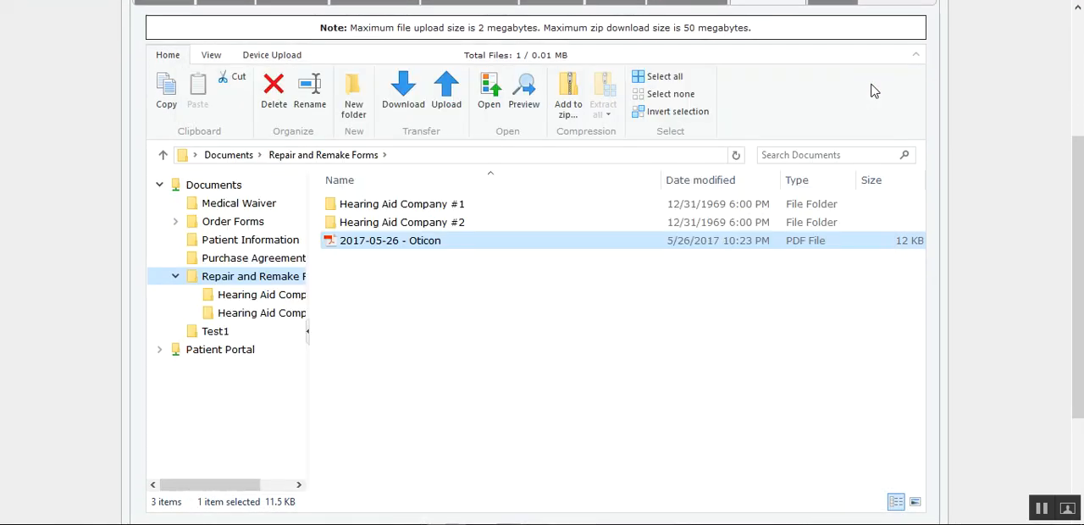
- Open the patient's device list and examine the activity history of the right Oticon Acto Mini RITE
{"action": "scroll", "coordinate": [1075, 213], "scroll_direction": "up", "scroll_amount": 1}
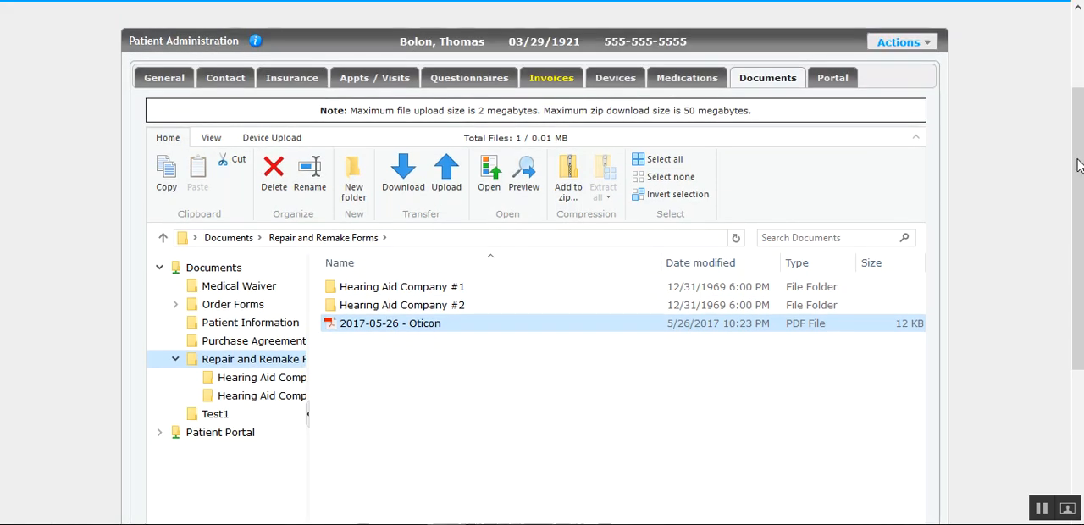
{"action": "left_click", "coordinate": [619, 81]}
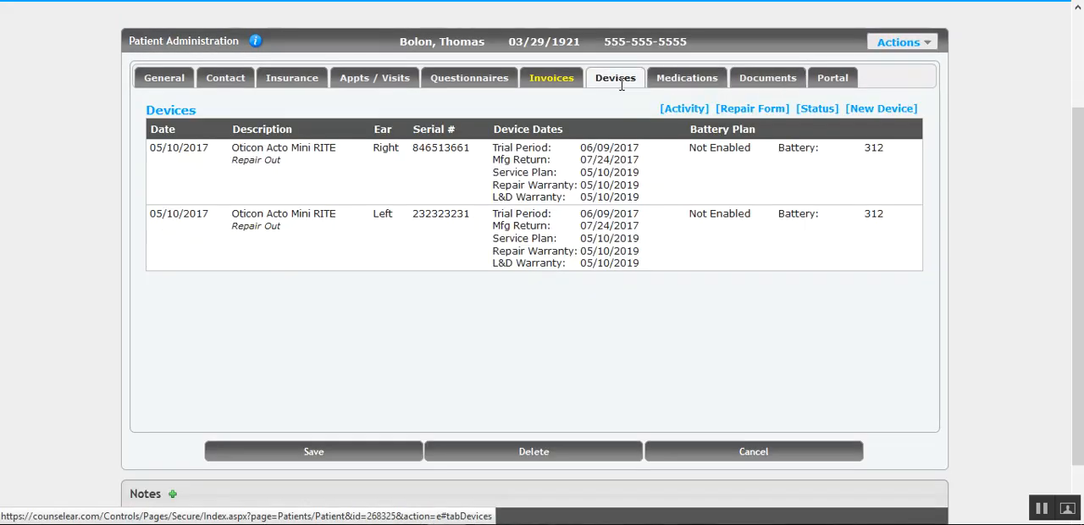
{"action": "mouse_move", "coordinate": [279, 163]}
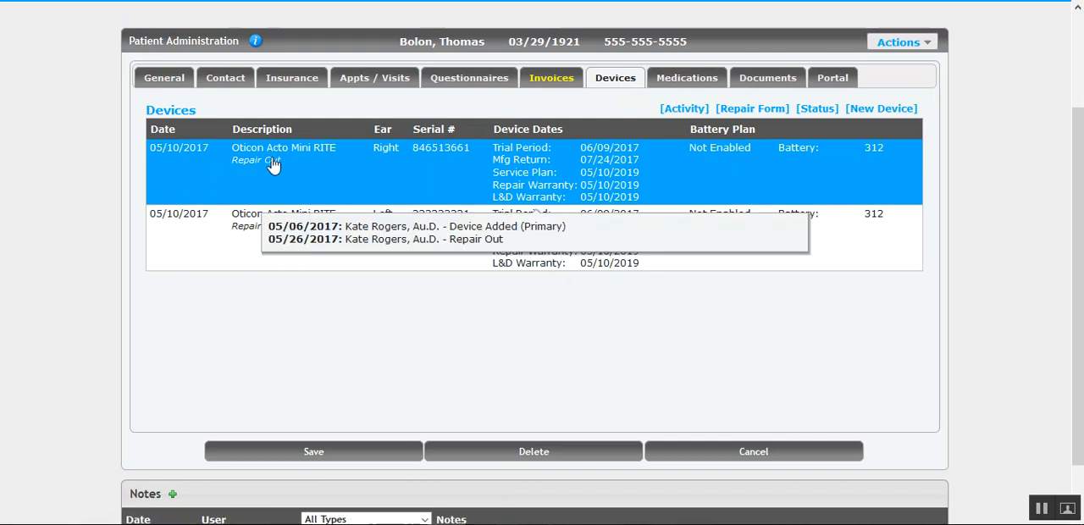